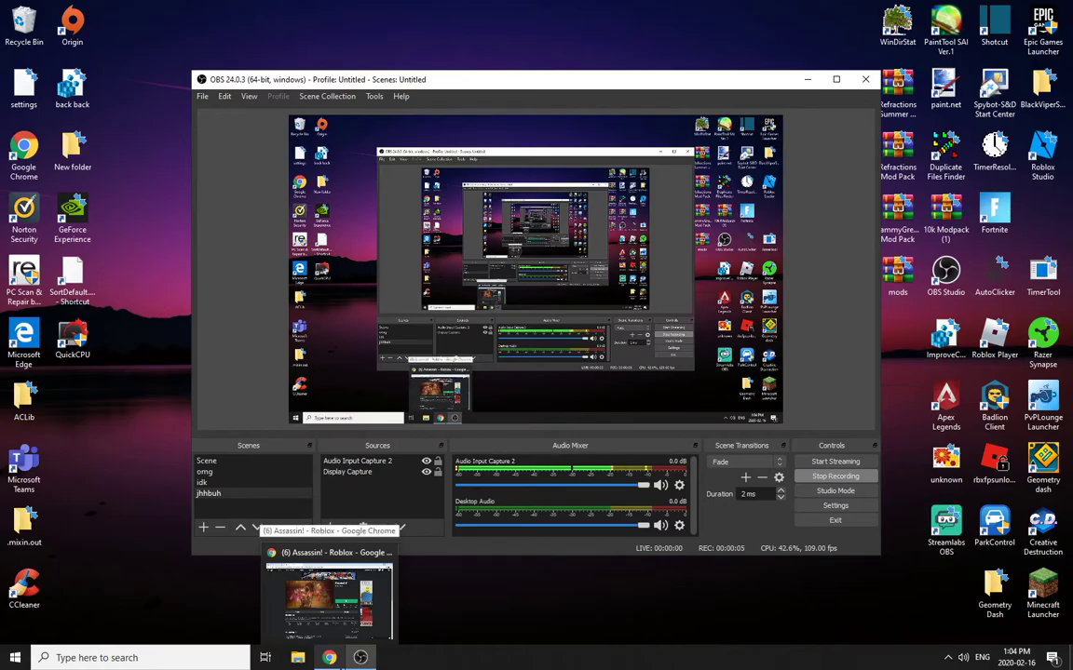
Bring the Chrome window showing the Assassin! Roblox page to the front.
{"action": "left_click", "coordinate": [329, 658]}
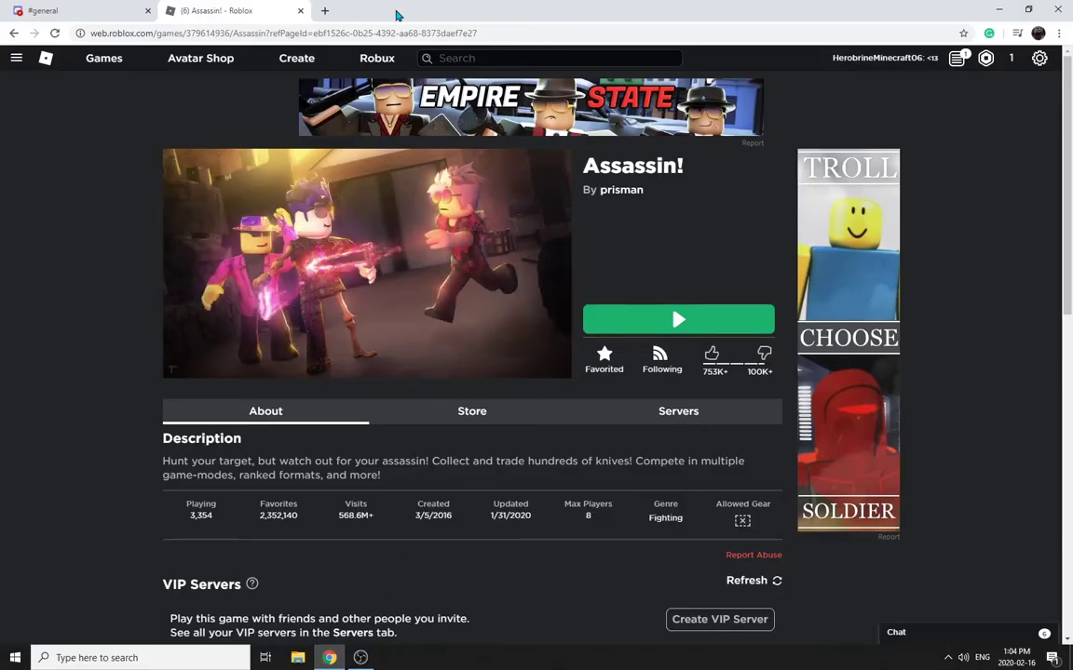
Browse the general, staff-chat, welcome, video-uploads and bot-commands channels.
{"action": "left_click", "coordinate": [56, 10]}
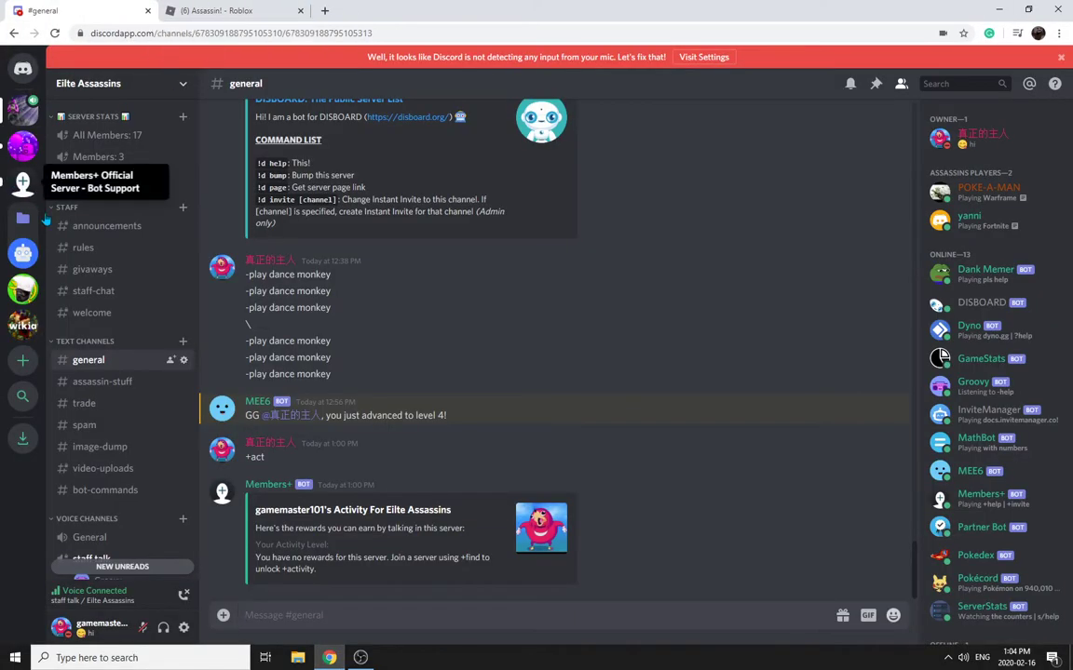
{"action": "left_click", "coordinate": [93, 290]}
{"action": "left_click", "coordinate": [91, 313]}
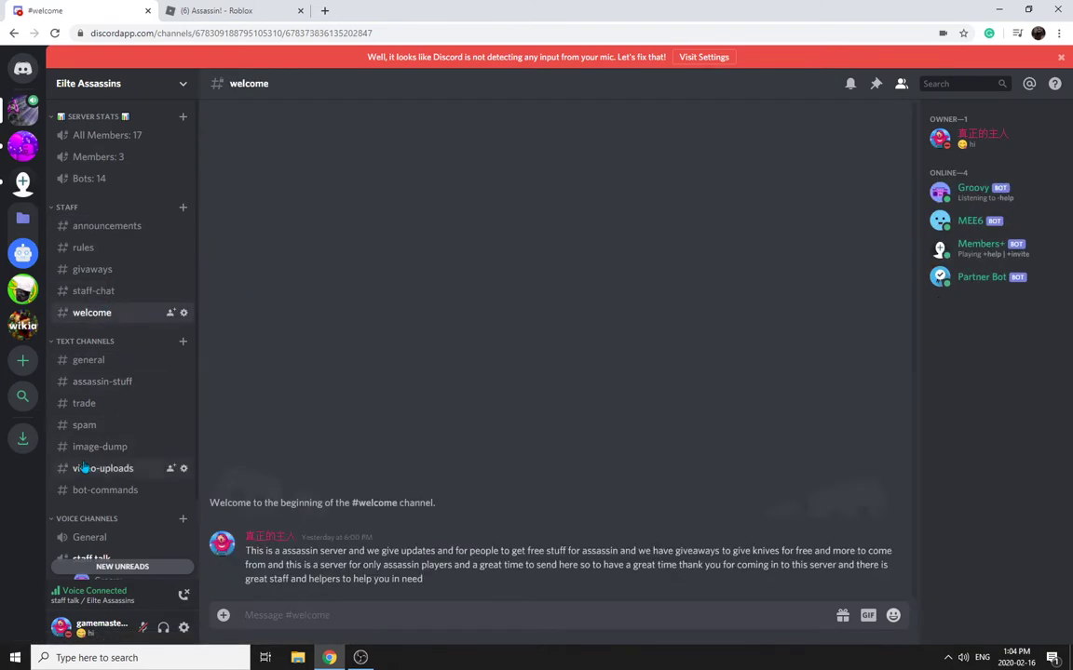
{"action": "left_click", "coordinate": [103, 468]}
{"action": "left_click", "coordinate": [104, 490]}
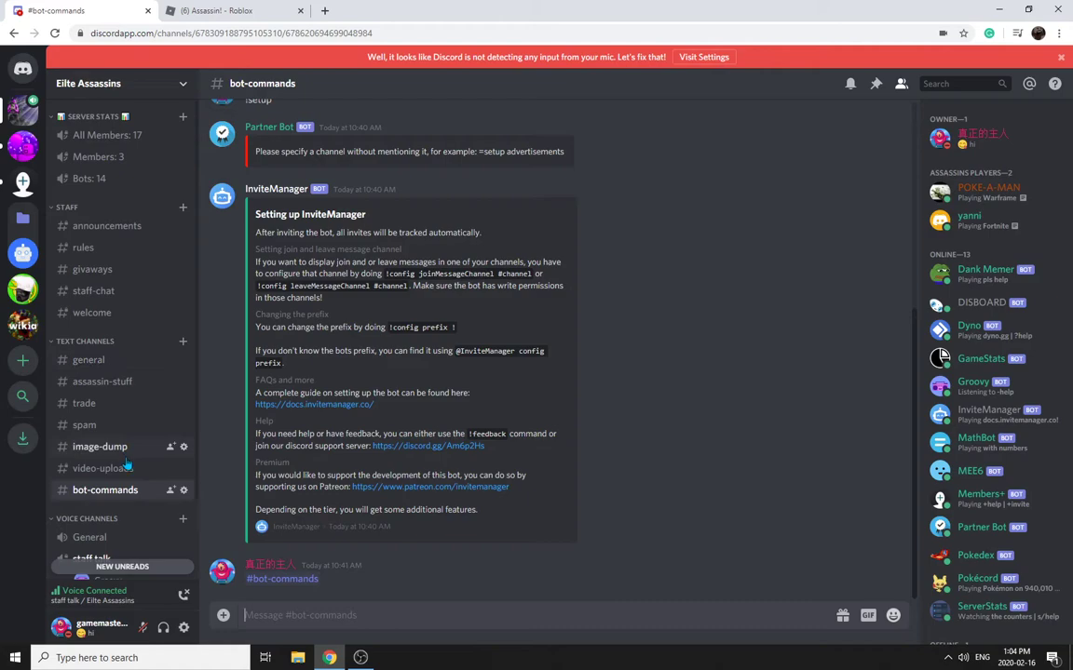
Play and pause the Assassin Game play video in video-uploads, then return to the Roblox page.
{"action": "left_click", "coordinate": [102, 469]}
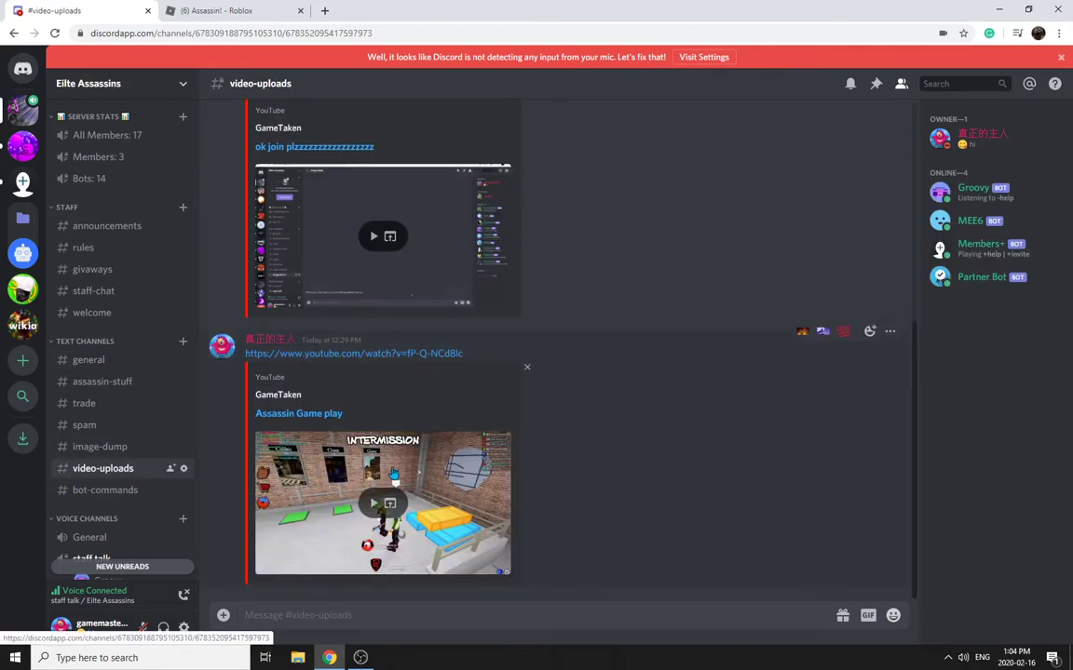
{"action": "left_click", "coordinate": [372, 503]}
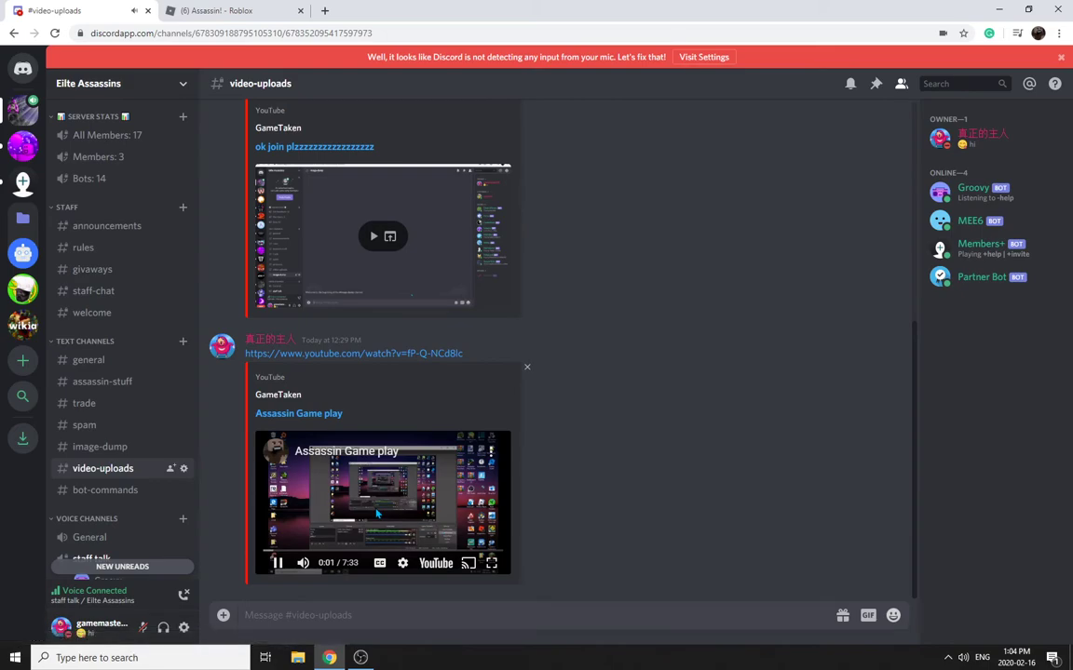
{"action": "left_click", "coordinate": [378, 503]}
{"action": "left_click", "coordinate": [235, 10]}
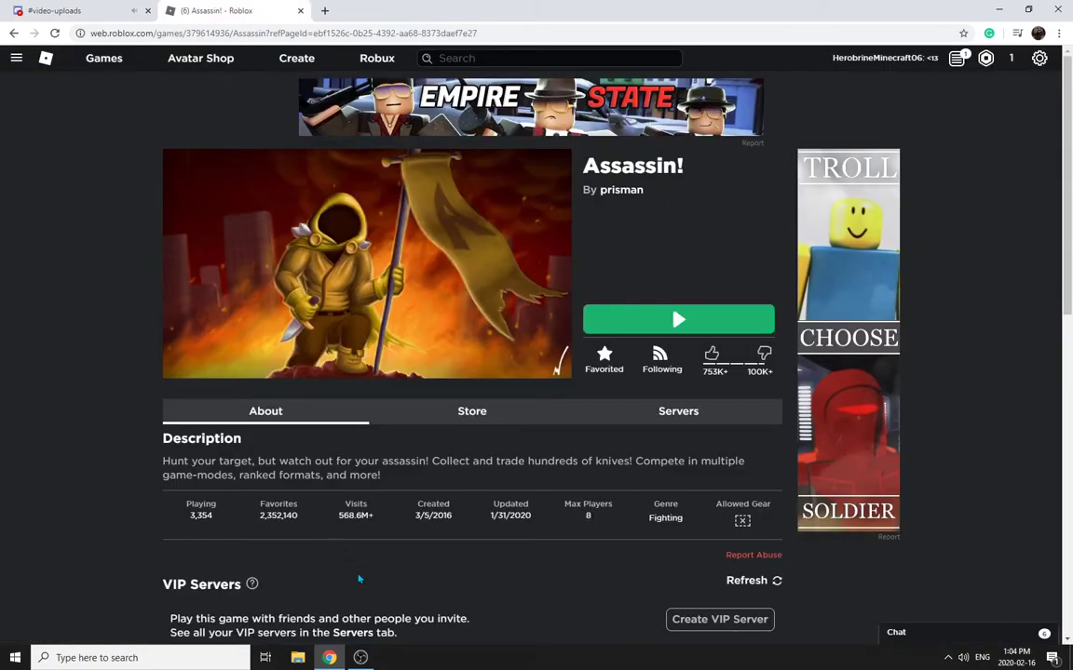
Hide OBS, start Assassin! through Play and Open Roblox, then go back to video-uploads.
{"action": "left_click", "coordinate": [360, 657]}
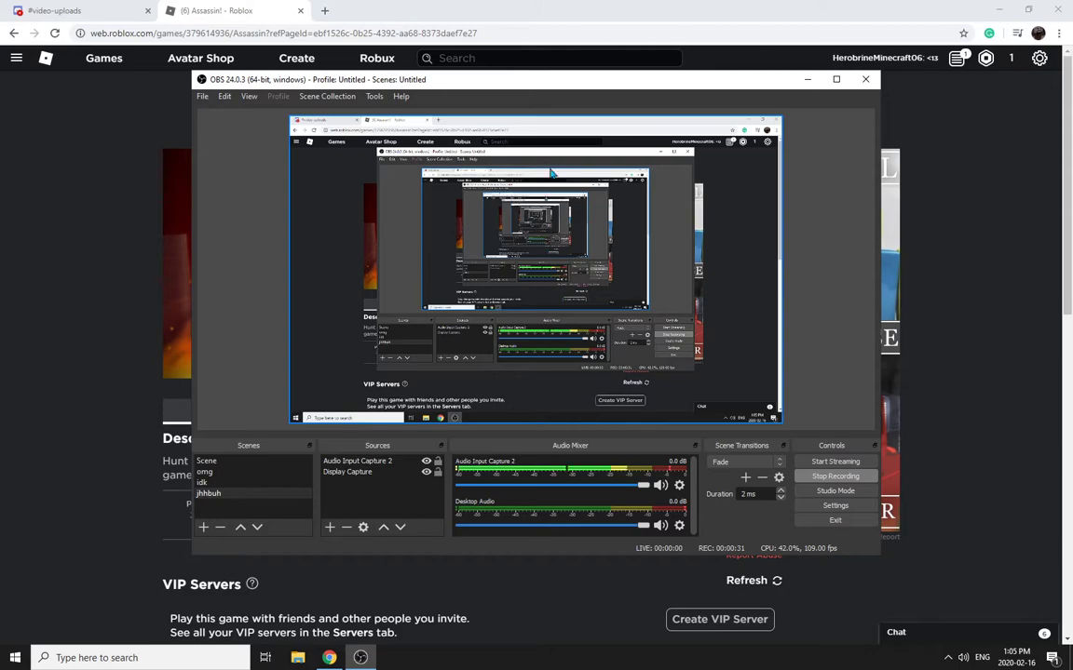
{"action": "left_click", "coordinate": [806, 78]}
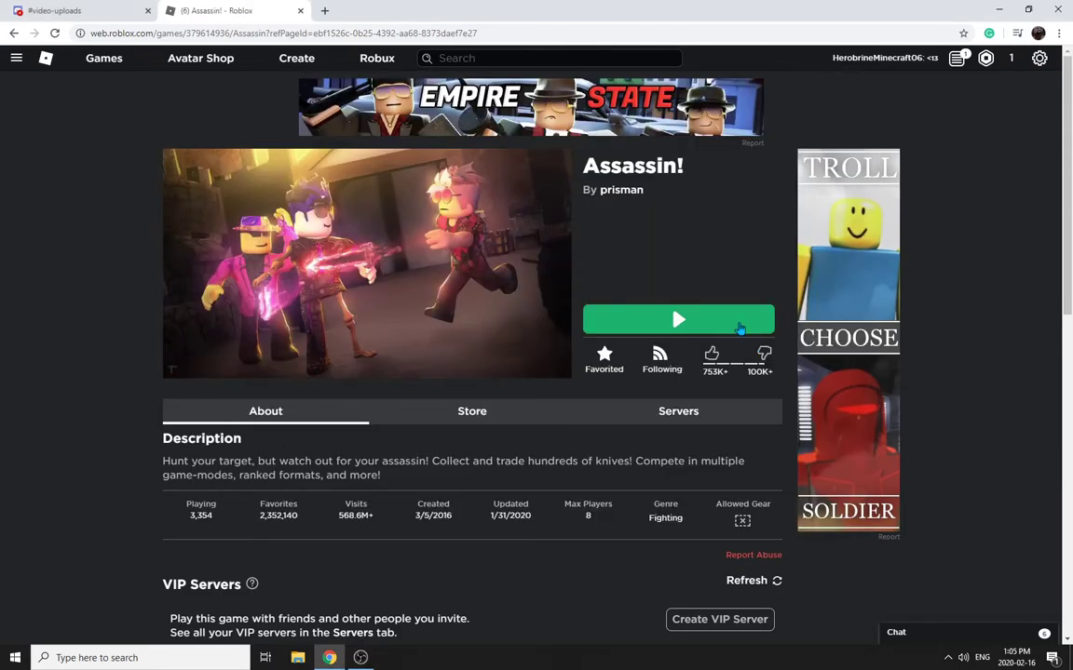
{"action": "left_click", "coordinate": [624, 317]}
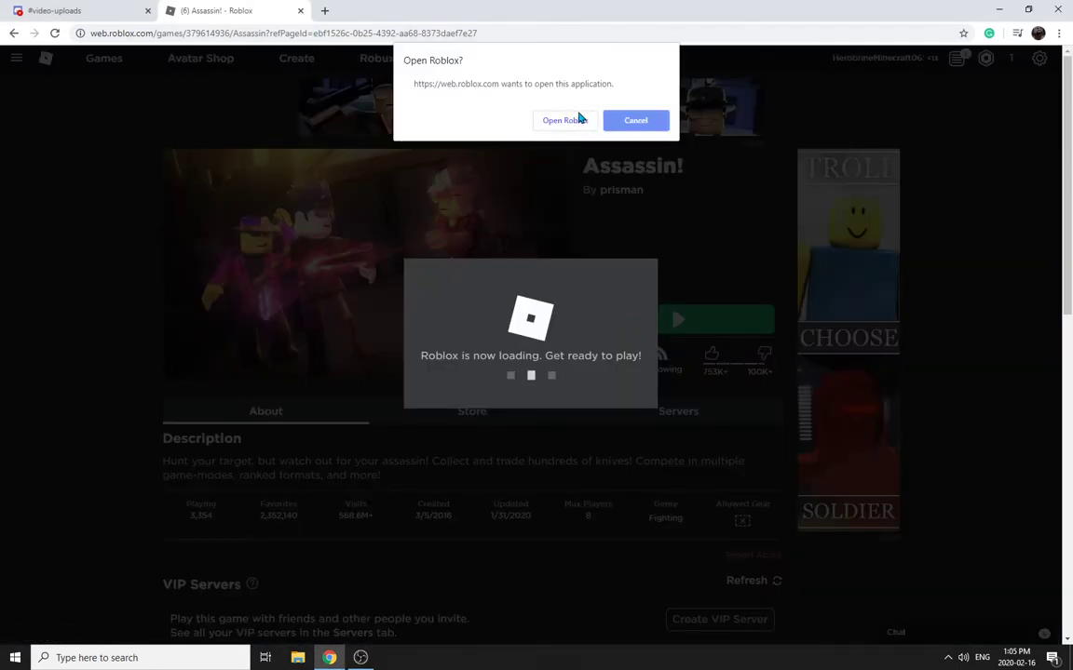
{"action": "left_click", "coordinate": [579, 120]}
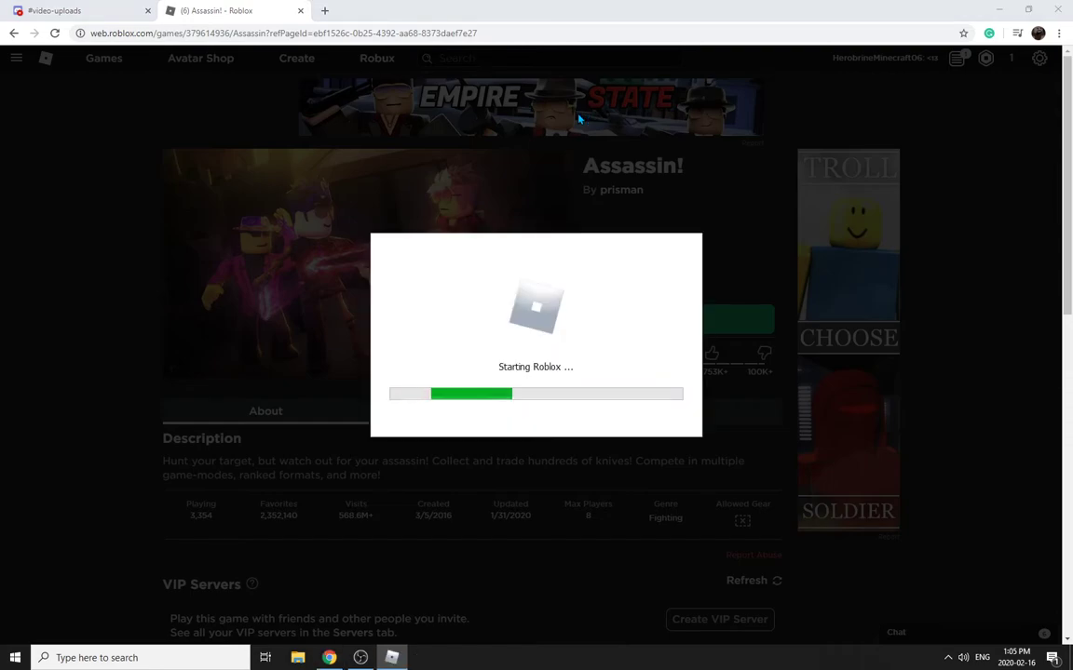
{"action": "left_click", "coordinate": [56, 10]}
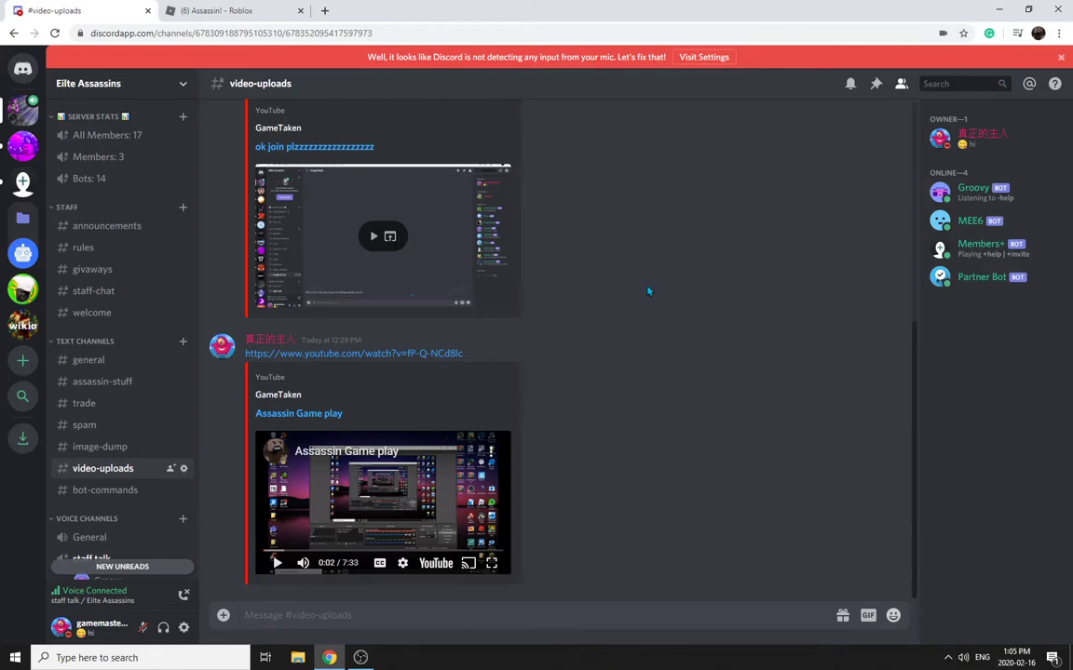
View #announcements and #rules, join and leave the Members: 3 voice channel, then open #general.
{"action": "left_click", "coordinate": [106, 225]}
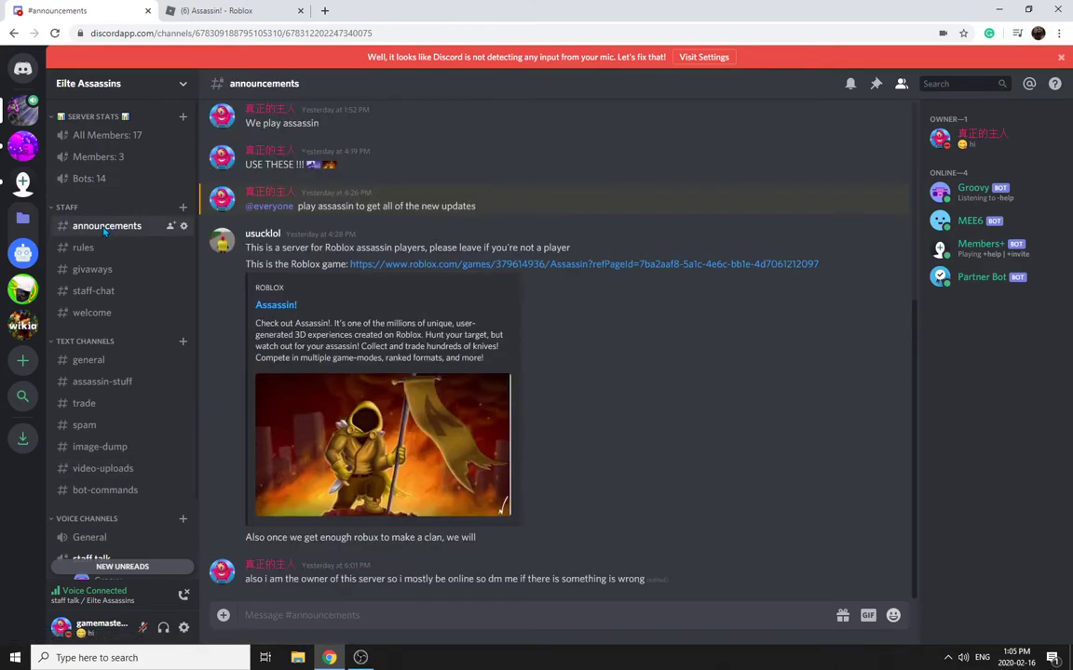
{"action": "left_click", "coordinate": [83, 246]}
{"action": "left_click", "coordinate": [98, 156]}
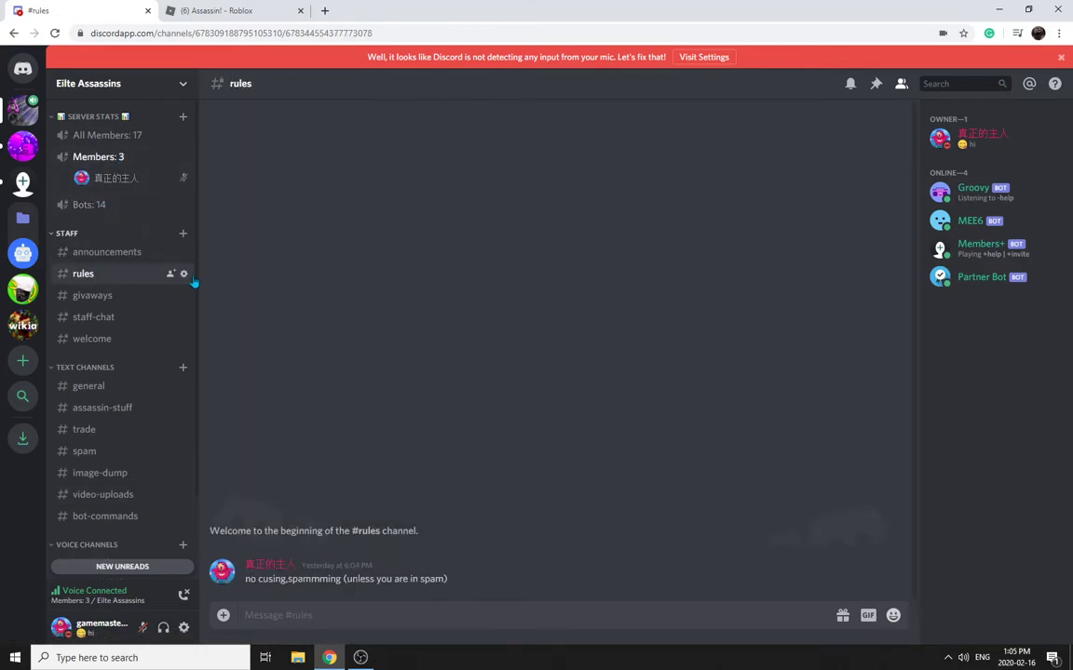
{"action": "left_click", "coordinate": [184, 594]}
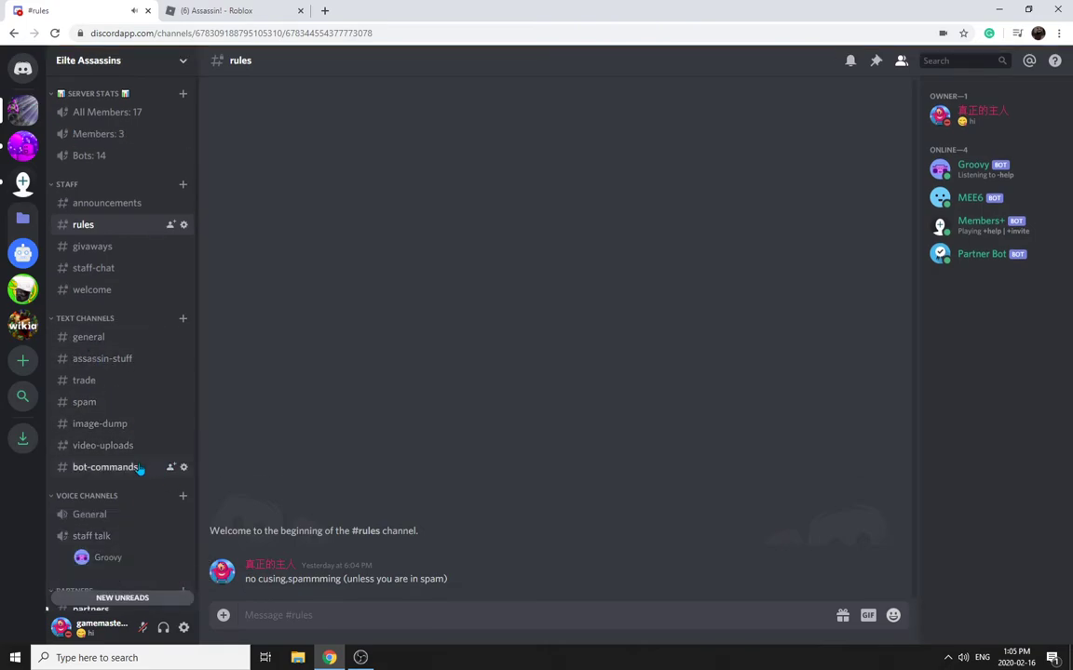
{"action": "scroll", "coordinate": [139, 471], "scroll_direction": "down", "scroll_amount": 1}
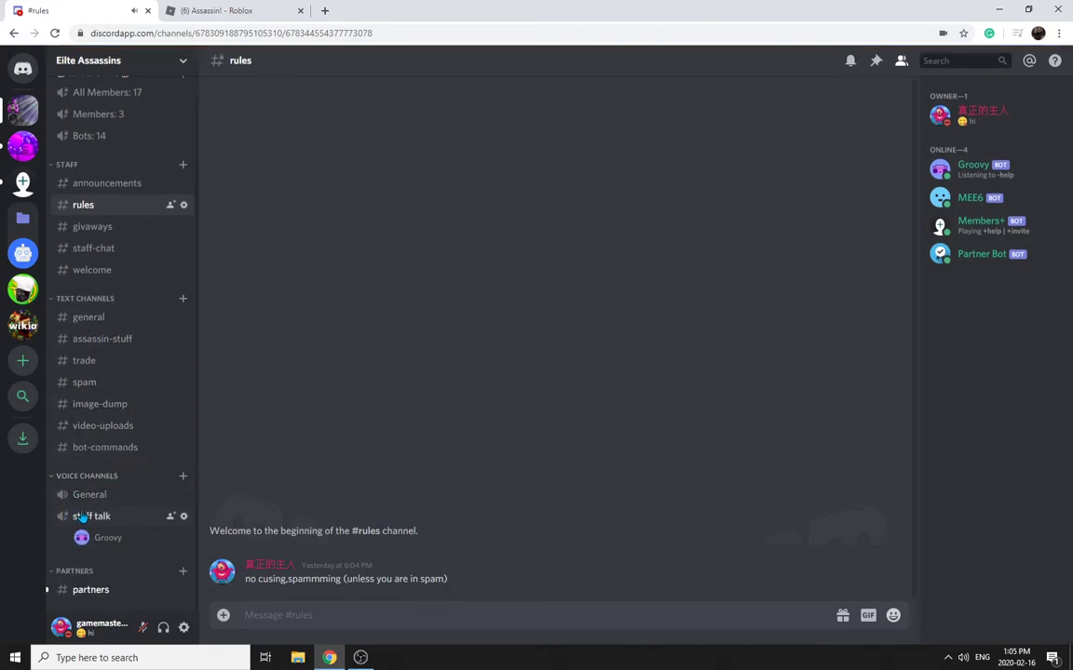
{"action": "scroll", "coordinate": [83, 502], "scroll_direction": "up", "scroll_amount": 1}
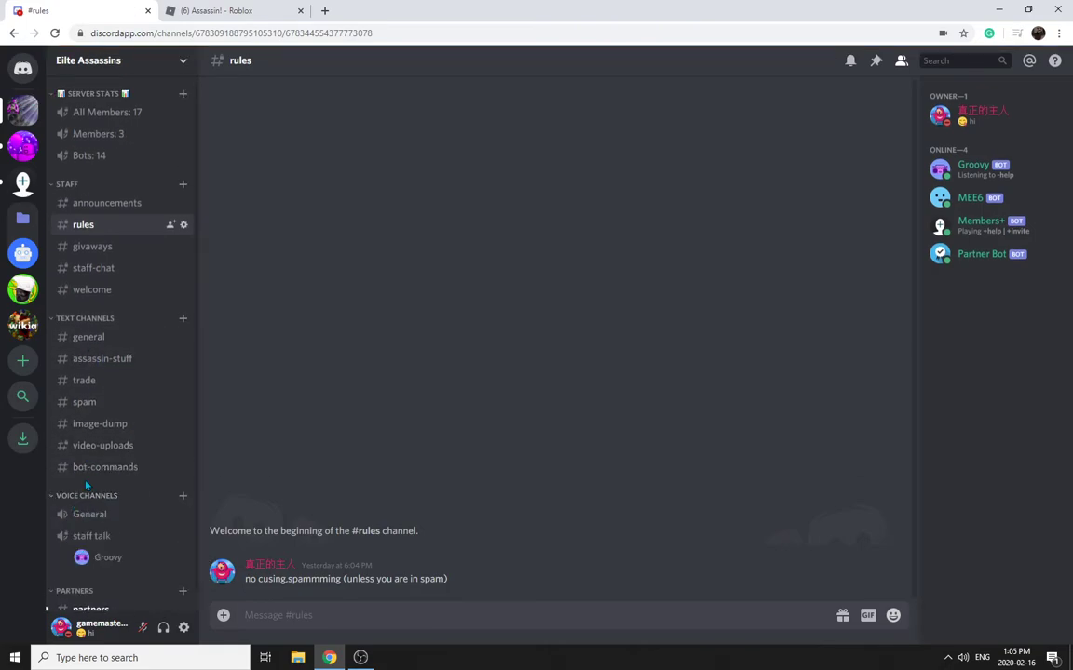
{"action": "left_click", "coordinate": [88, 337]}
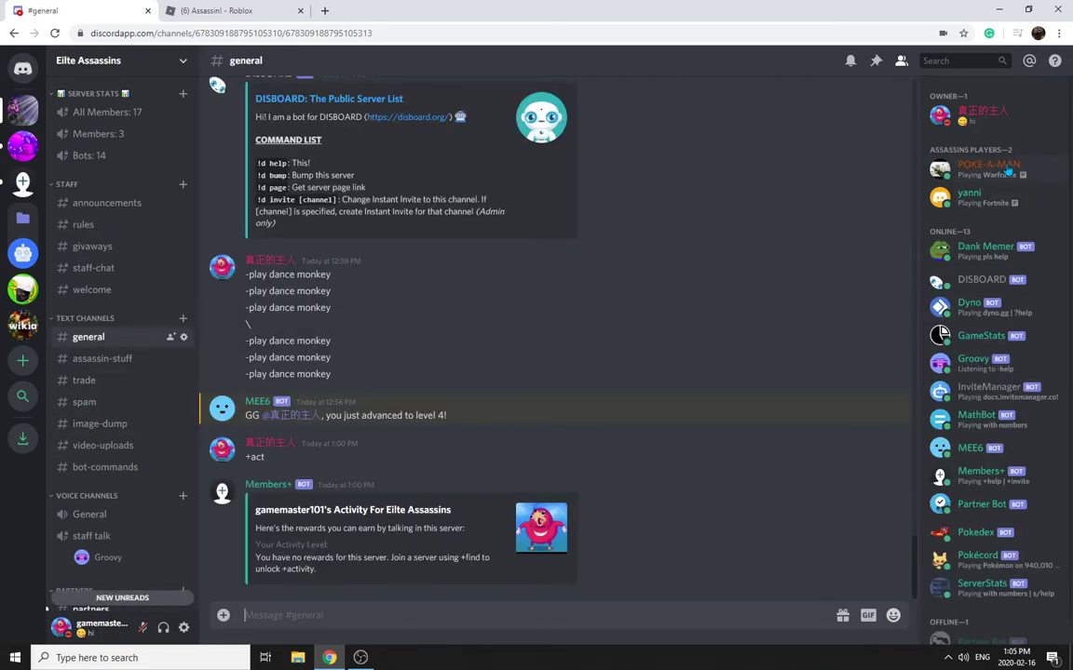
{"action": "scroll", "coordinate": [1000, 197], "scroll_direction": "down", "scroll_amount": 1}
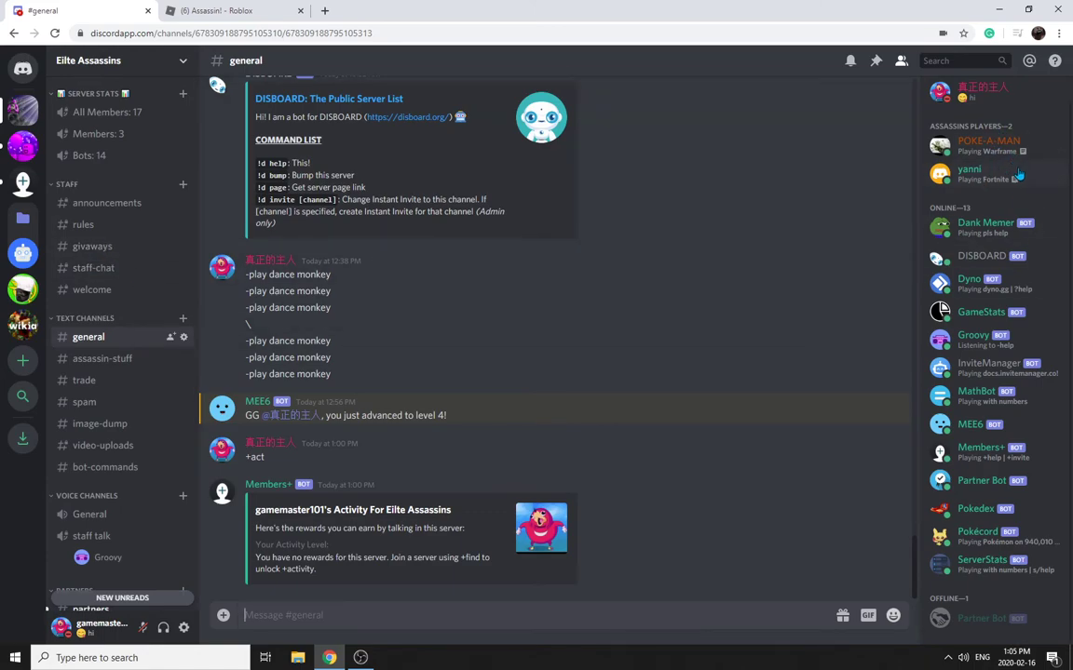
Open the Elite Assassins invite dialog from the server menu, then close it.
{"action": "left_click", "coordinate": [182, 60]}
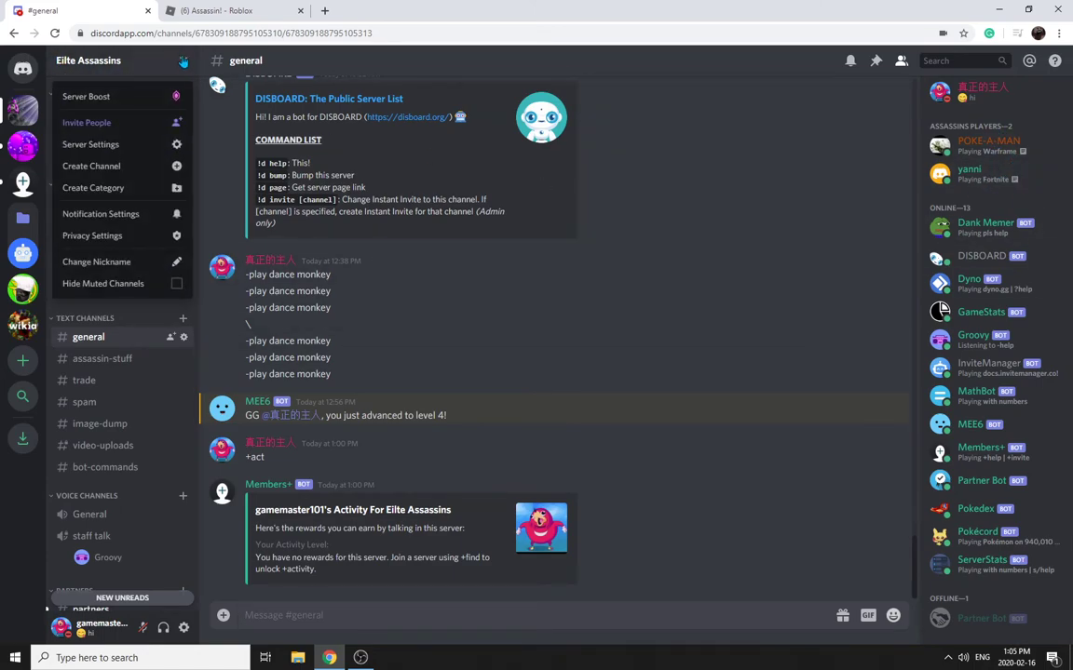
{"action": "left_click", "coordinate": [93, 121]}
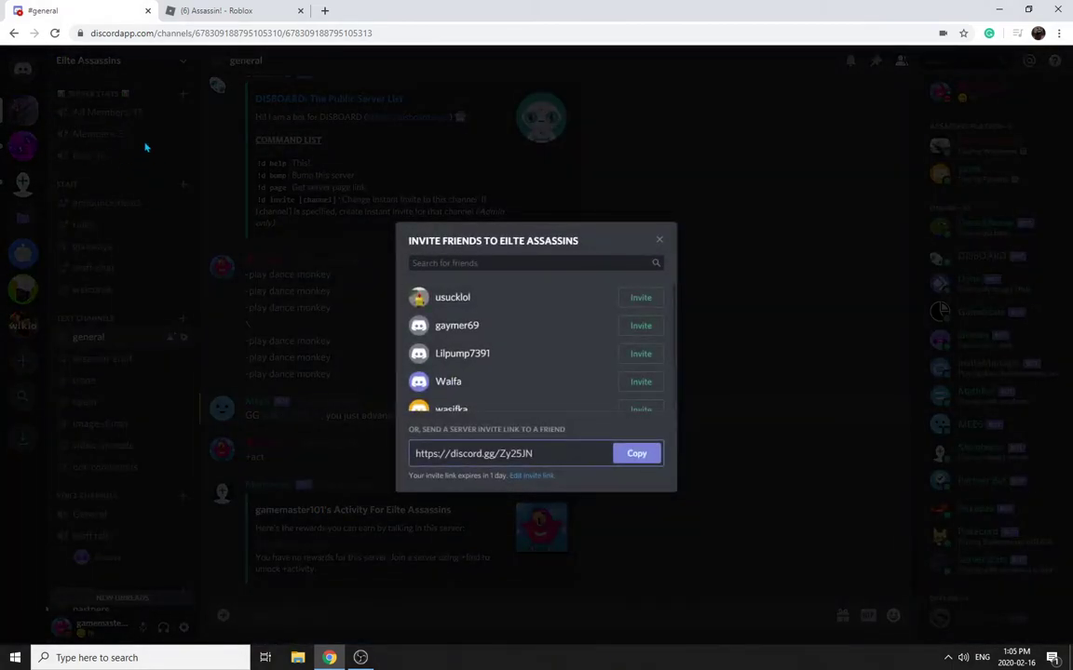
{"action": "left_click", "coordinate": [660, 242]}
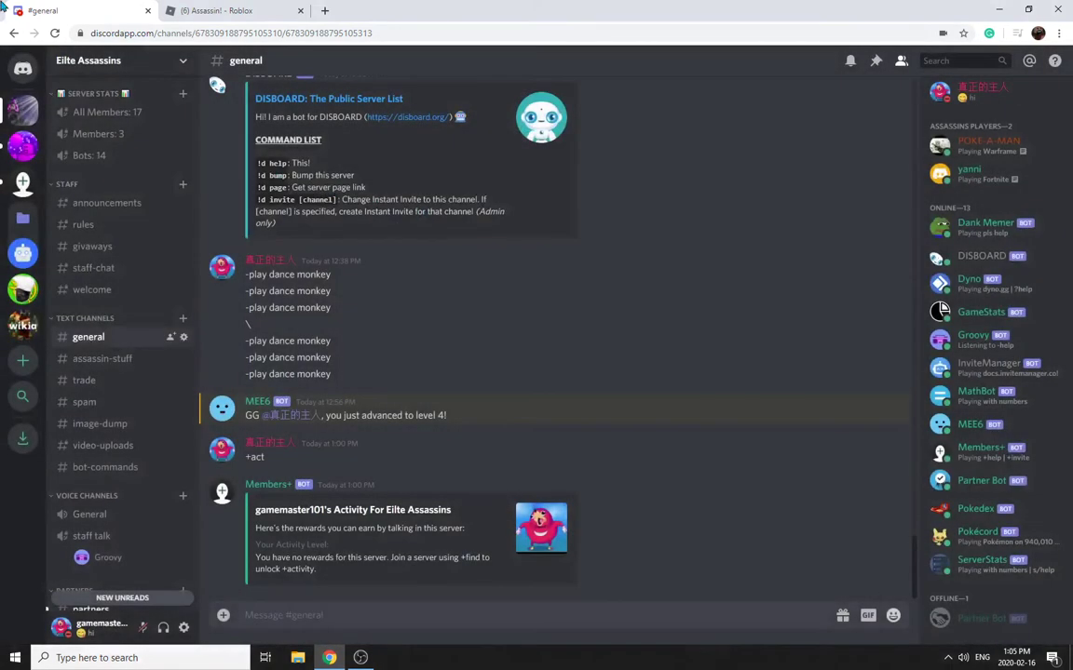
Read the InviteManager direct messages from Home, then return to the Roblox Assassin! page.
{"action": "left_click", "coordinate": [23, 68]}
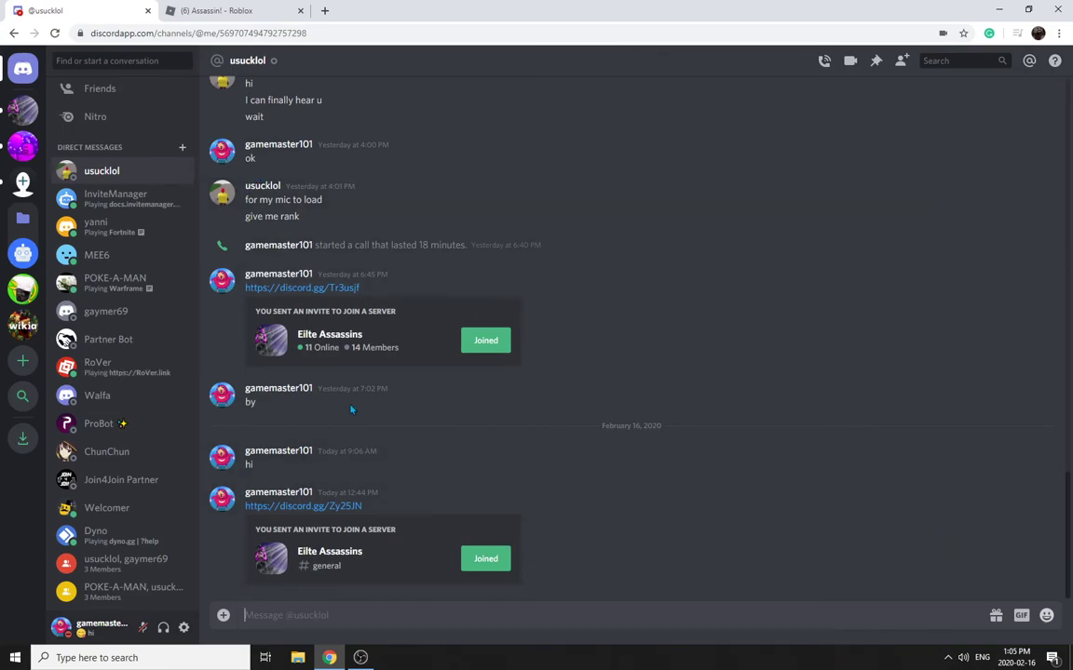
{"action": "left_click", "coordinate": [115, 198]}
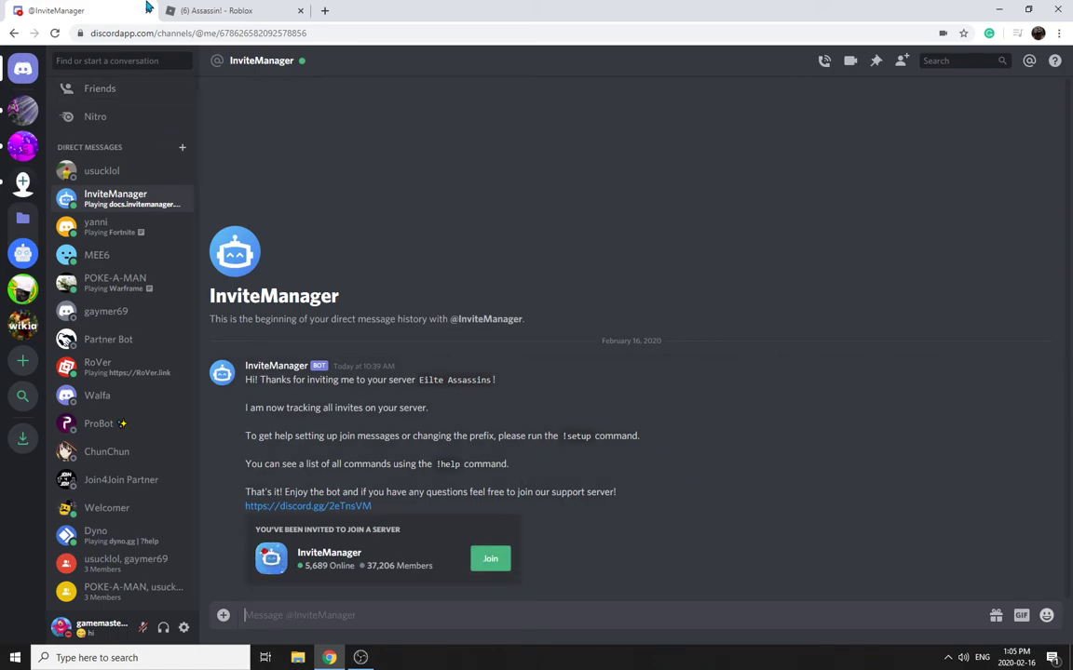
{"action": "left_click", "coordinate": [223, 11]}
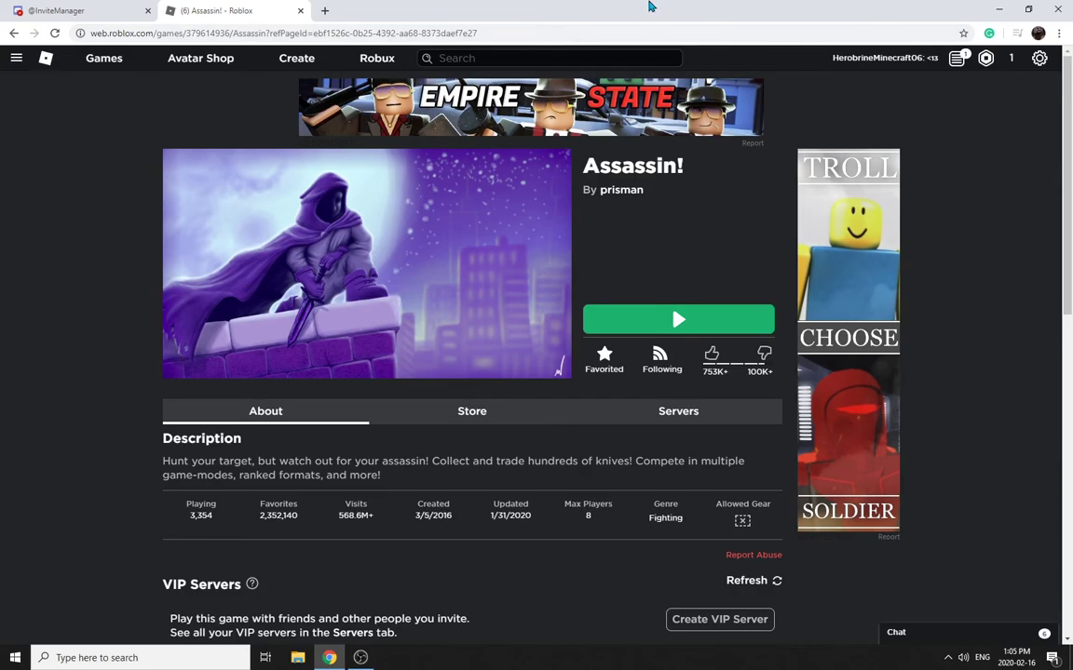
Switch between the InviteManager and Roblox tabs, then restore the OBS Studio window.
{"action": "left_click", "coordinate": [65, 11]}
{"action": "left_click", "coordinate": [172, 10]}
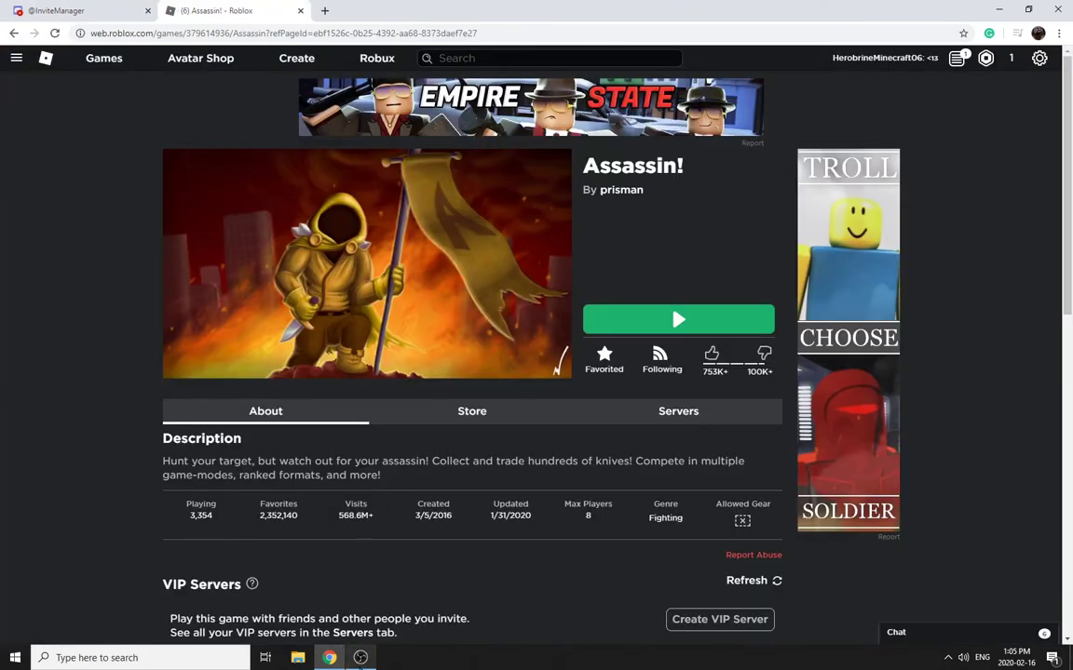
{"action": "left_click", "coordinate": [359, 657]}
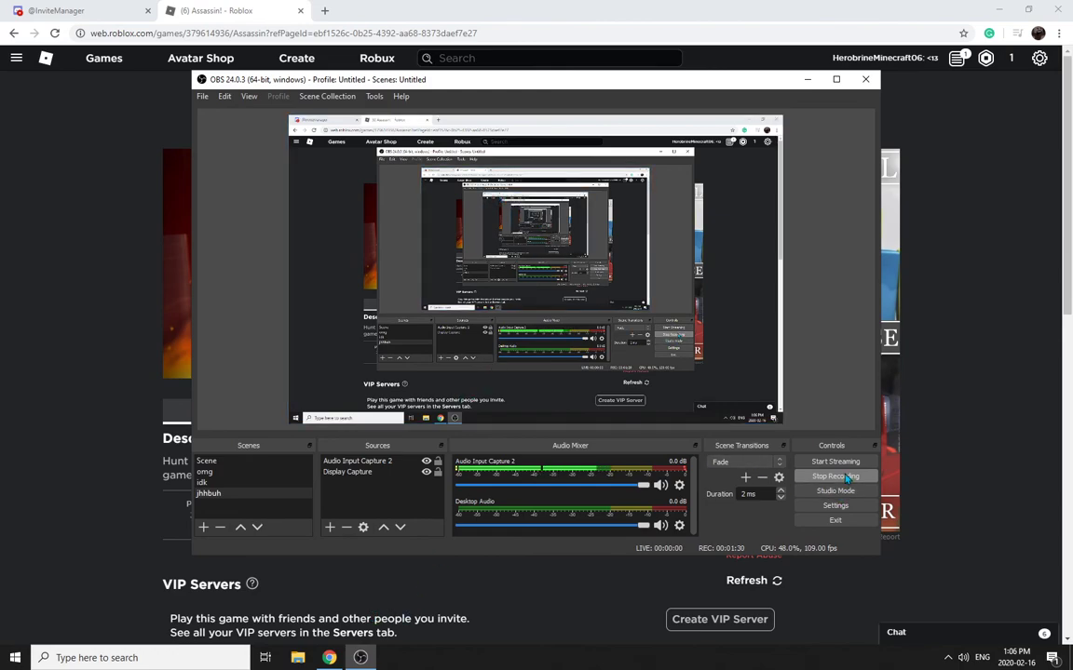